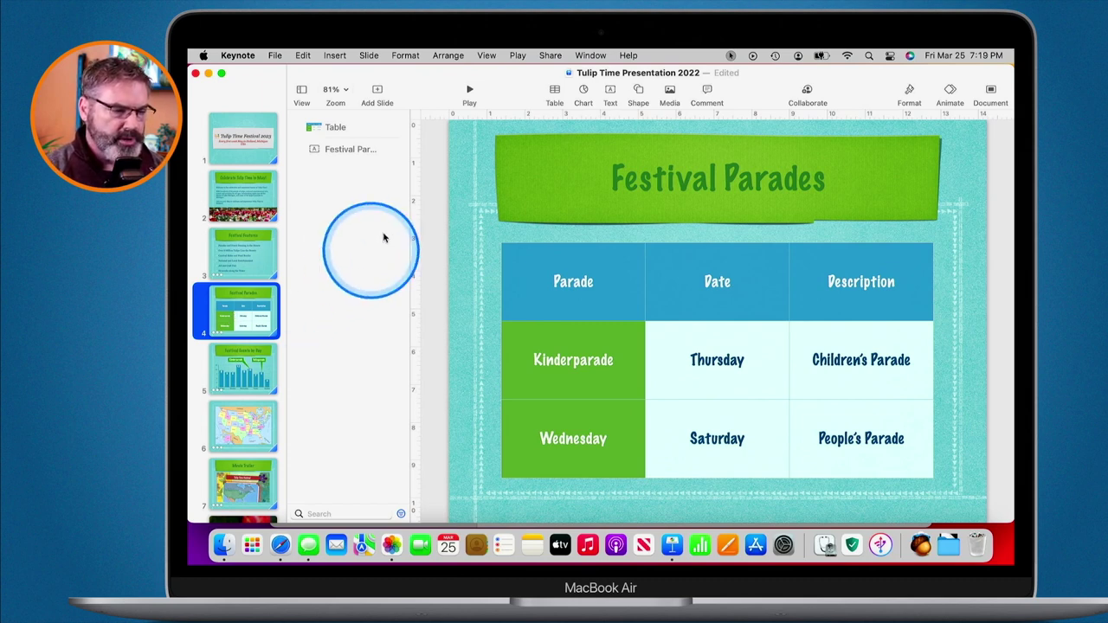
# Step: Rehearse the Tulip Time deck from the Tulip Time Festival 2023 title slide, slide 1 of 15
pyautogui.click(517, 57)
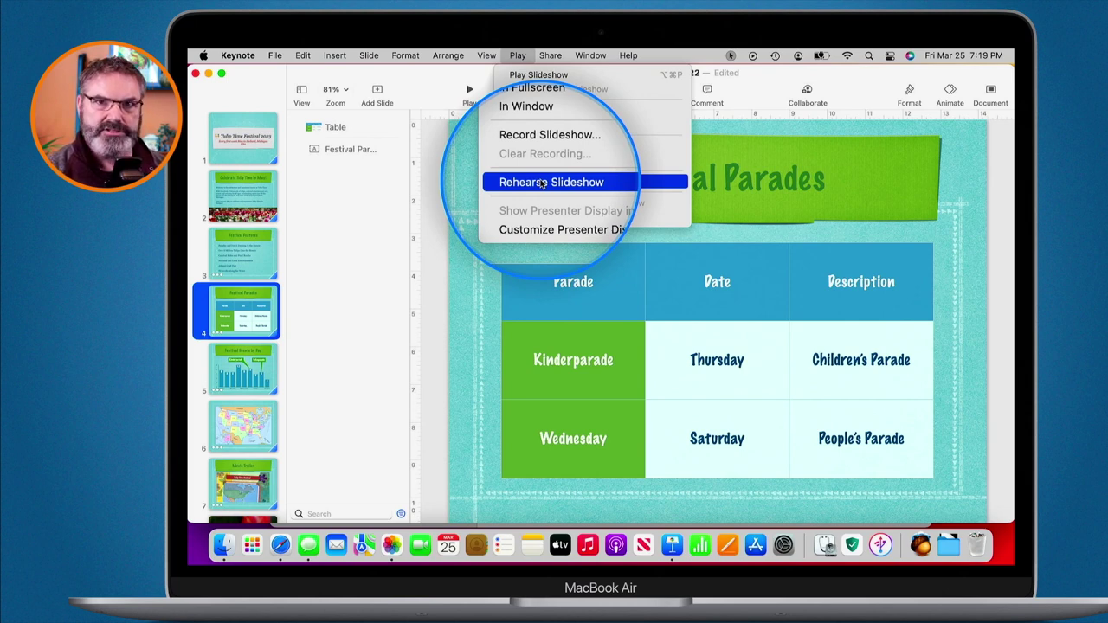
pyautogui.click(354, 279)
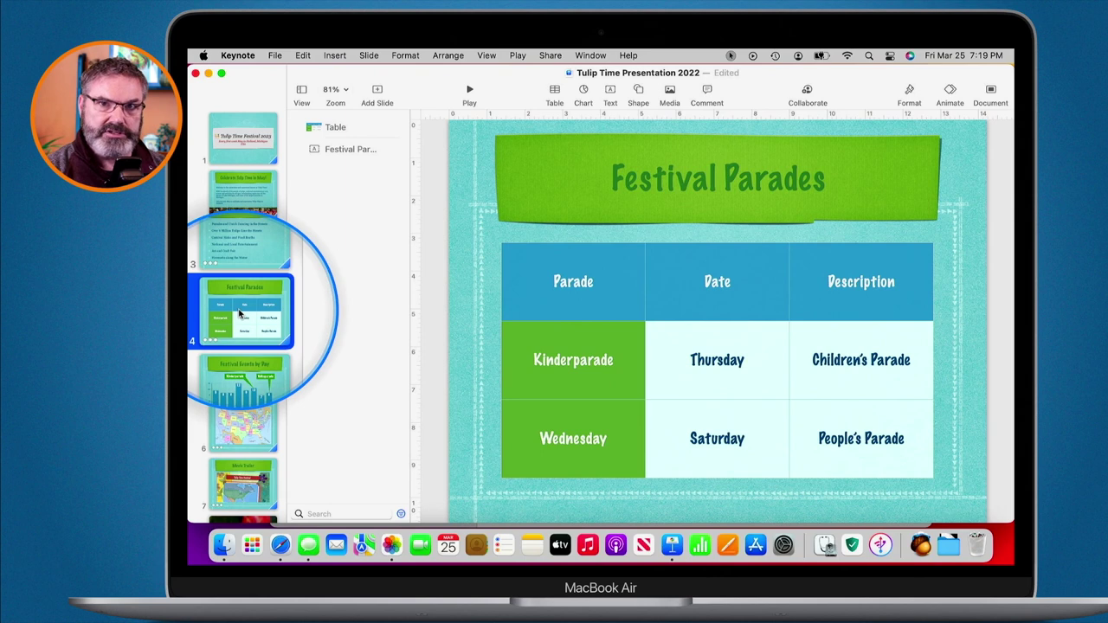
pyautogui.click(242, 139)
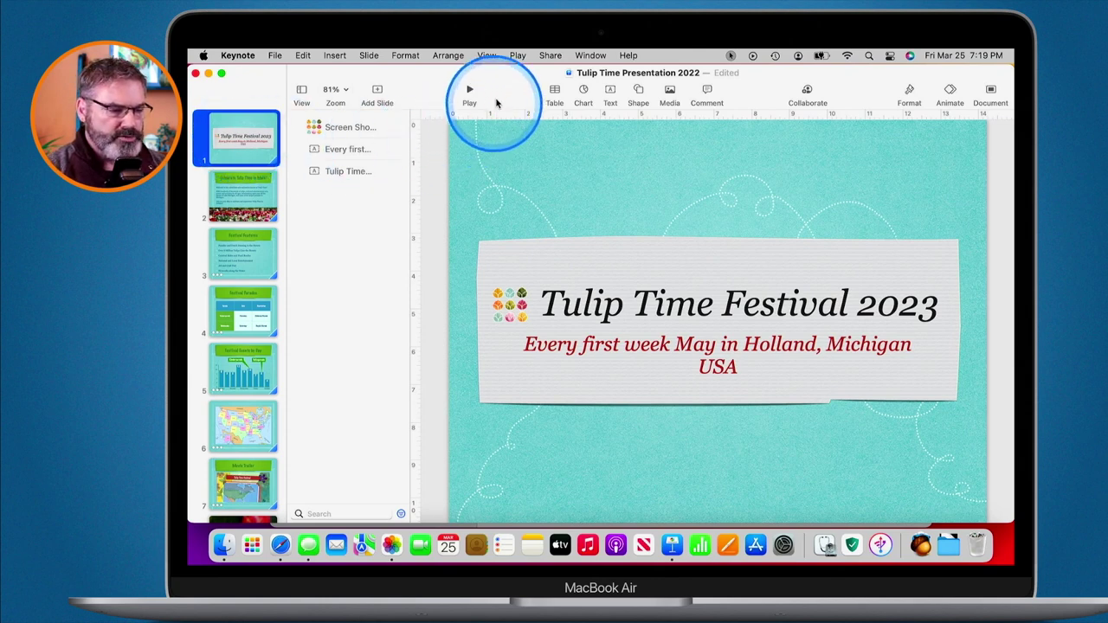
pyautogui.click(518, 57)
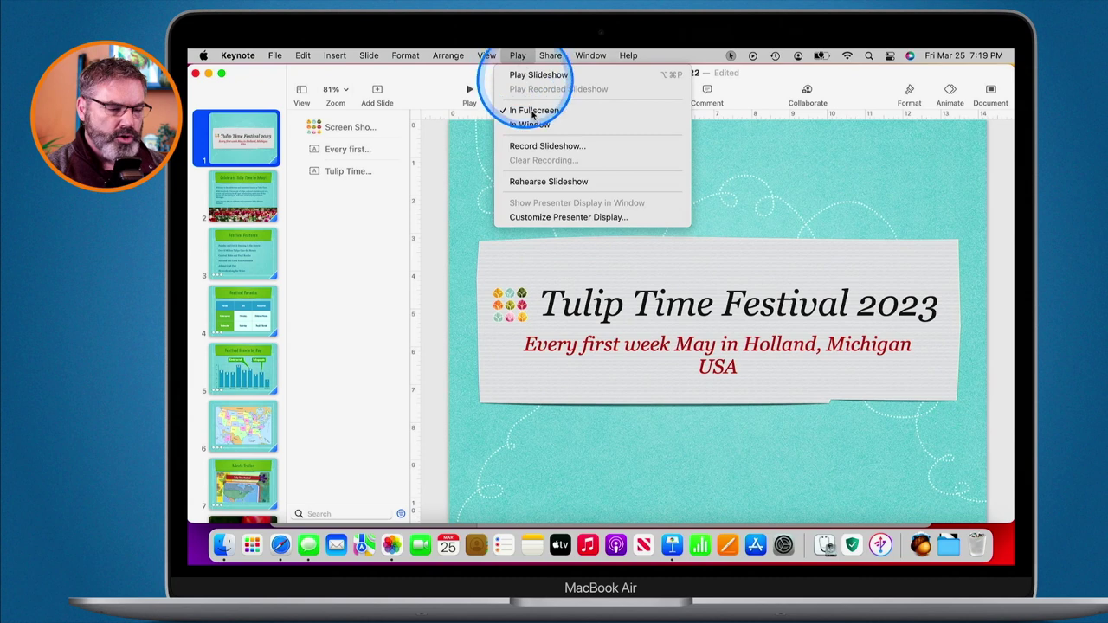
pyautogui.click(543, 183)
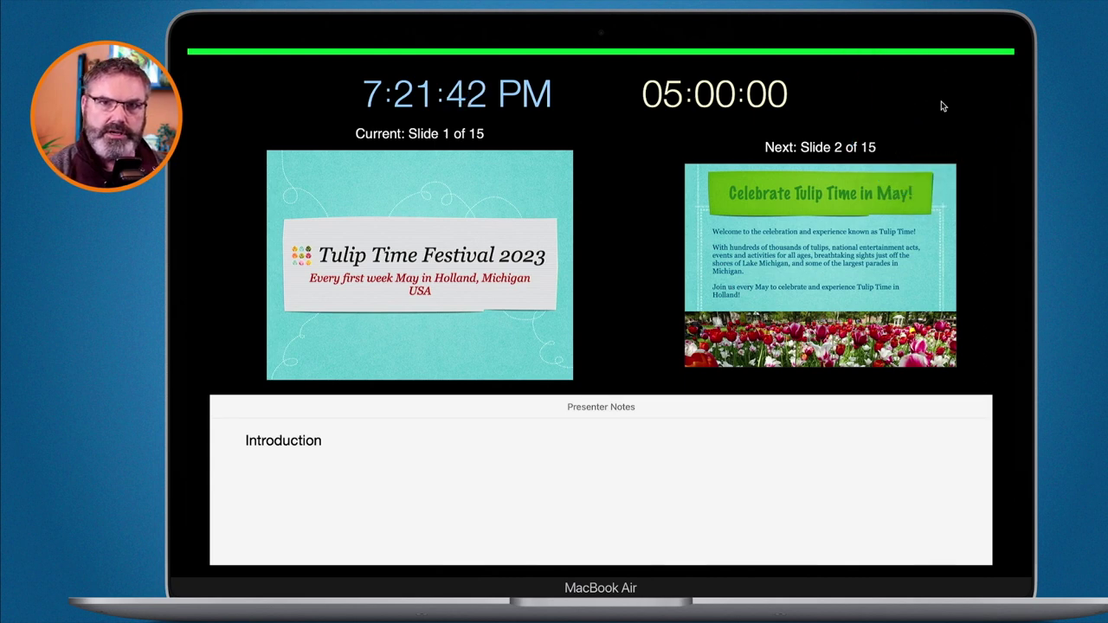
# Step: Turn off Presenter Notes and Timer in the presenter display layout options
pyautogui.moveTo(943, 106)
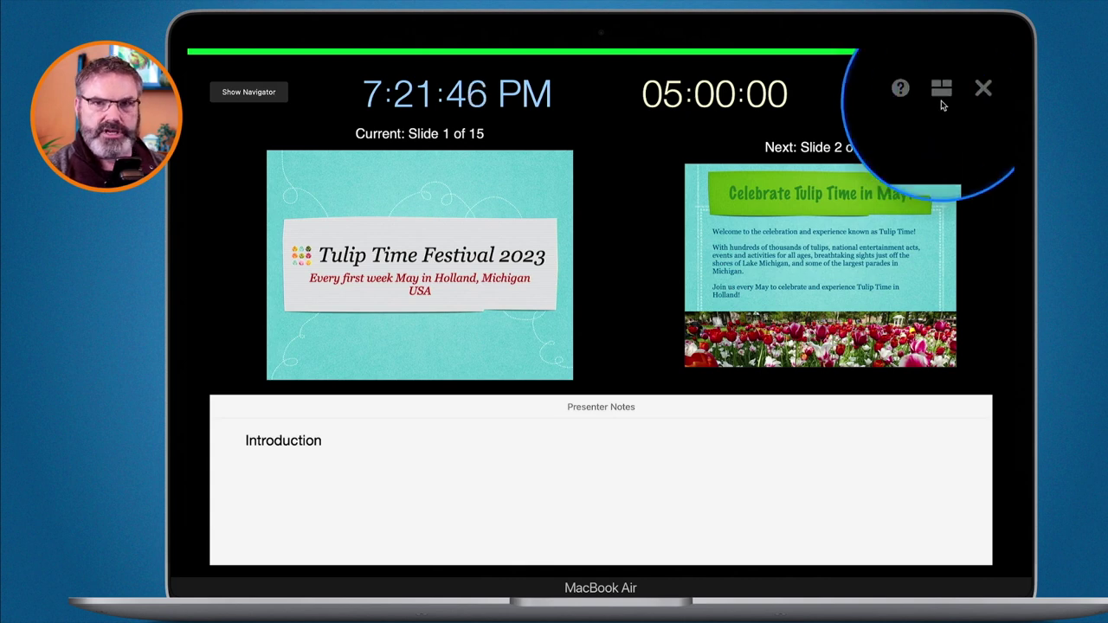
pyautogui.click(940, 91)
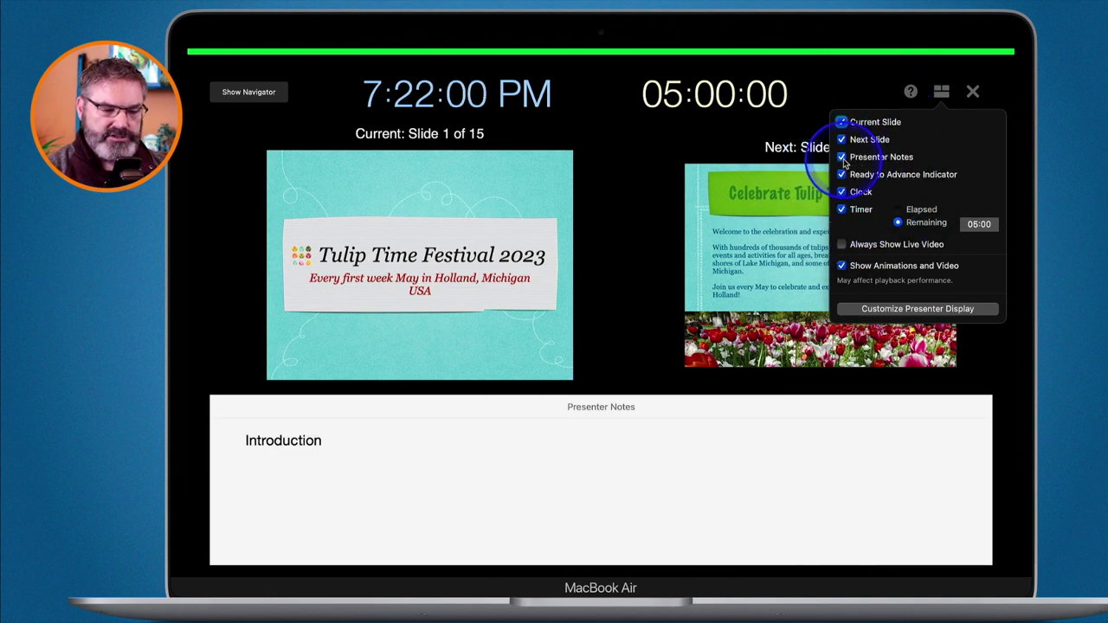
pyautogui.click(842, 158)
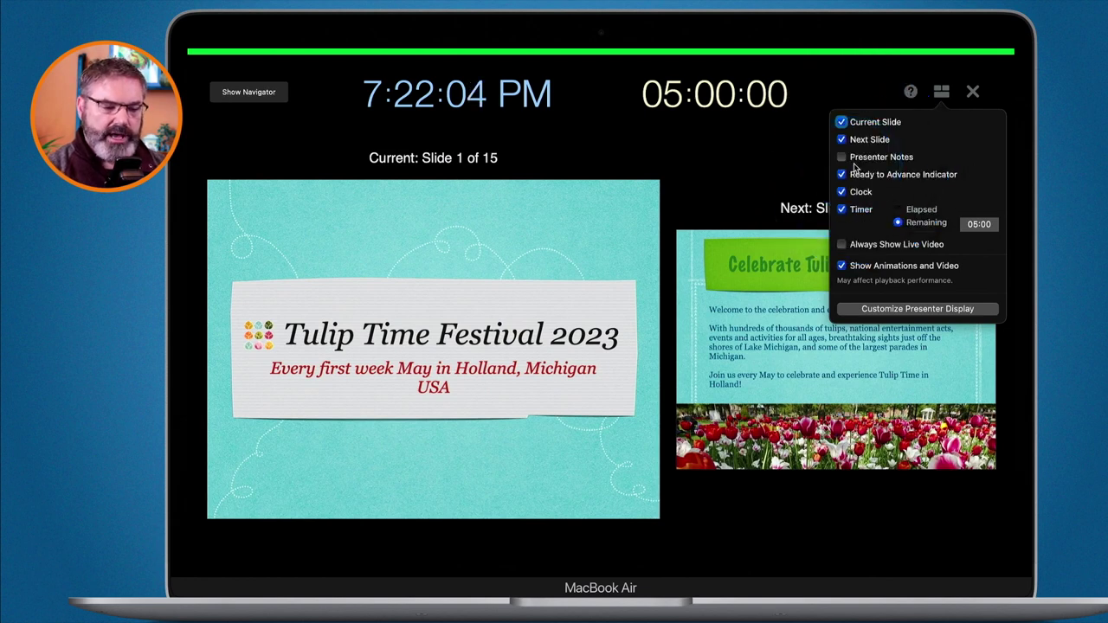
pyautogui.click(842, 209)
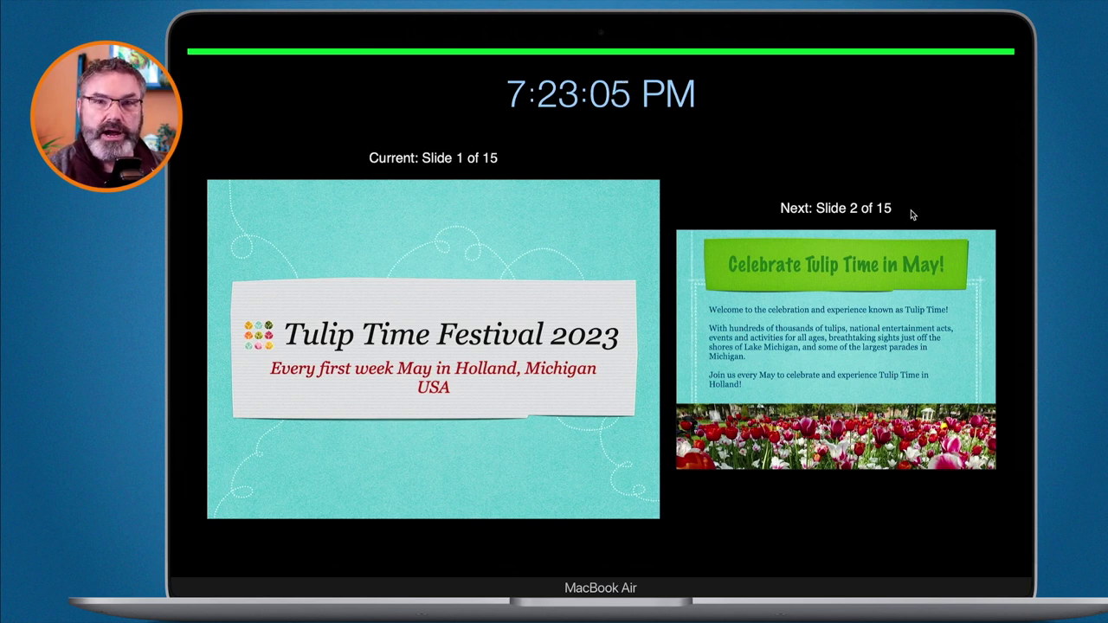
pyautogui.moveTo(910, 194)
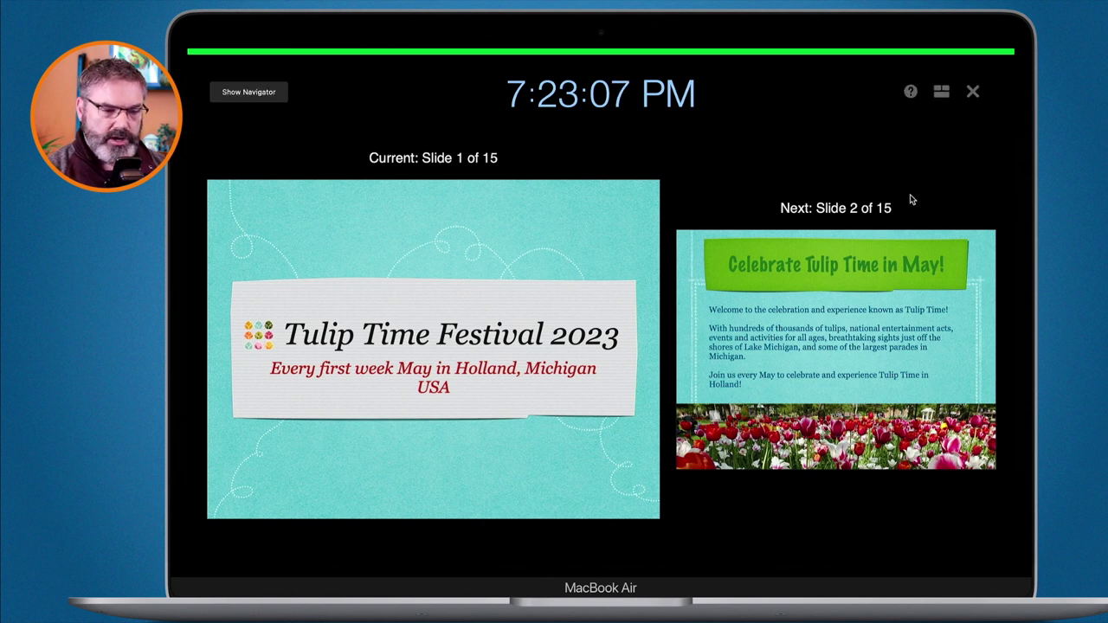
pyautogui.click(910, 93)
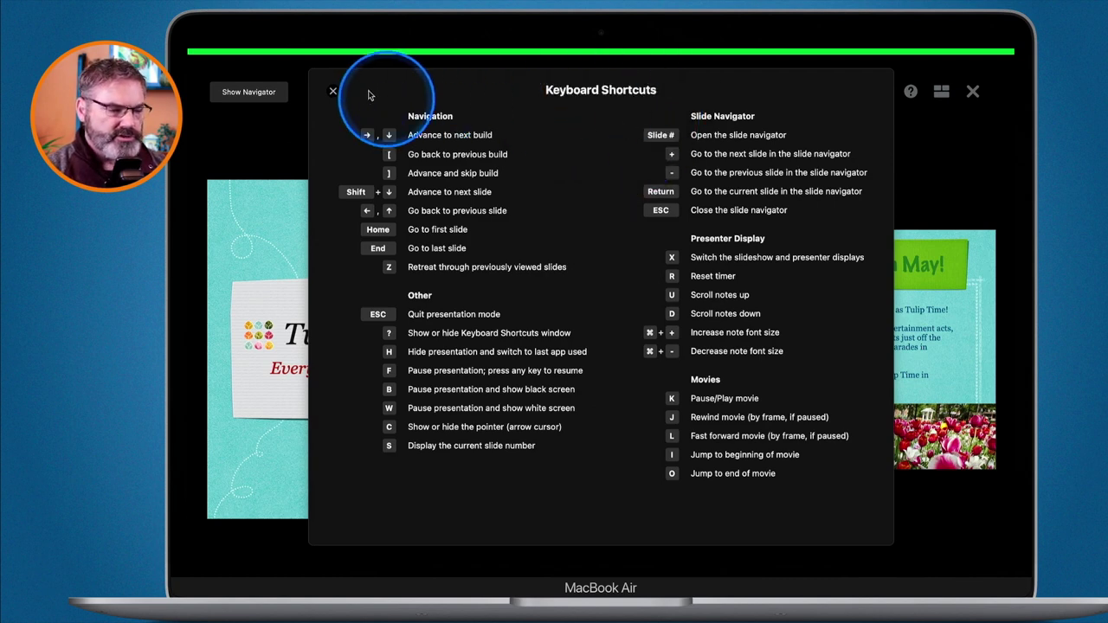
pyautogui.click(333, 92)
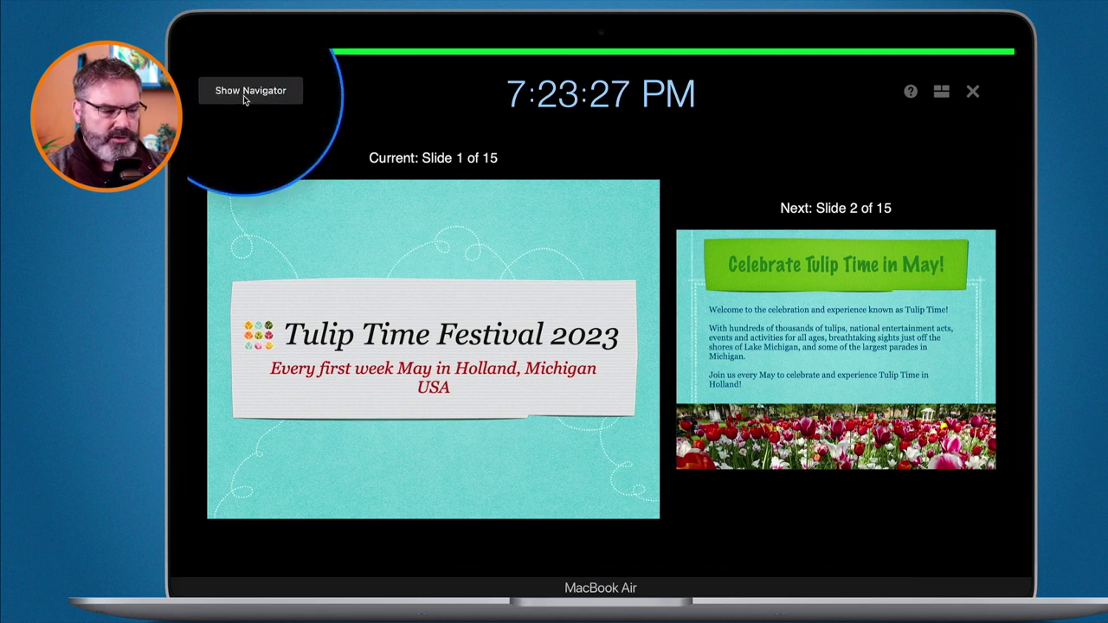
# Step: Jump the rehearsal to slide 5, Festival Events by Day, using the slide navigator
pyautogui.click(243, 109)
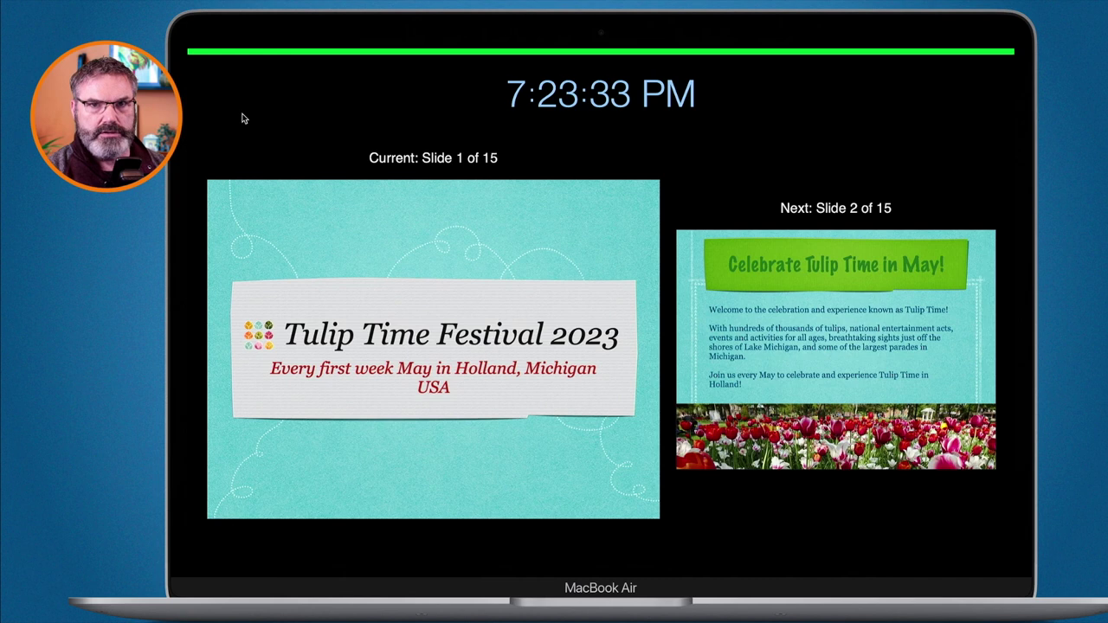
pyautogui.moveTo(245, 111)
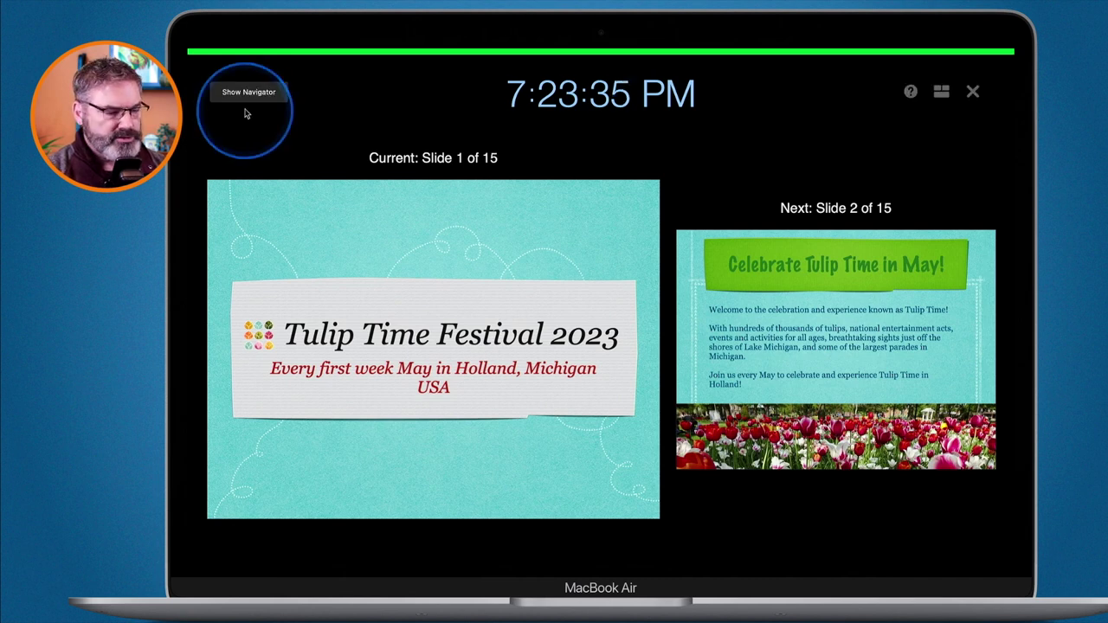
pyautogui.click(245, 91)
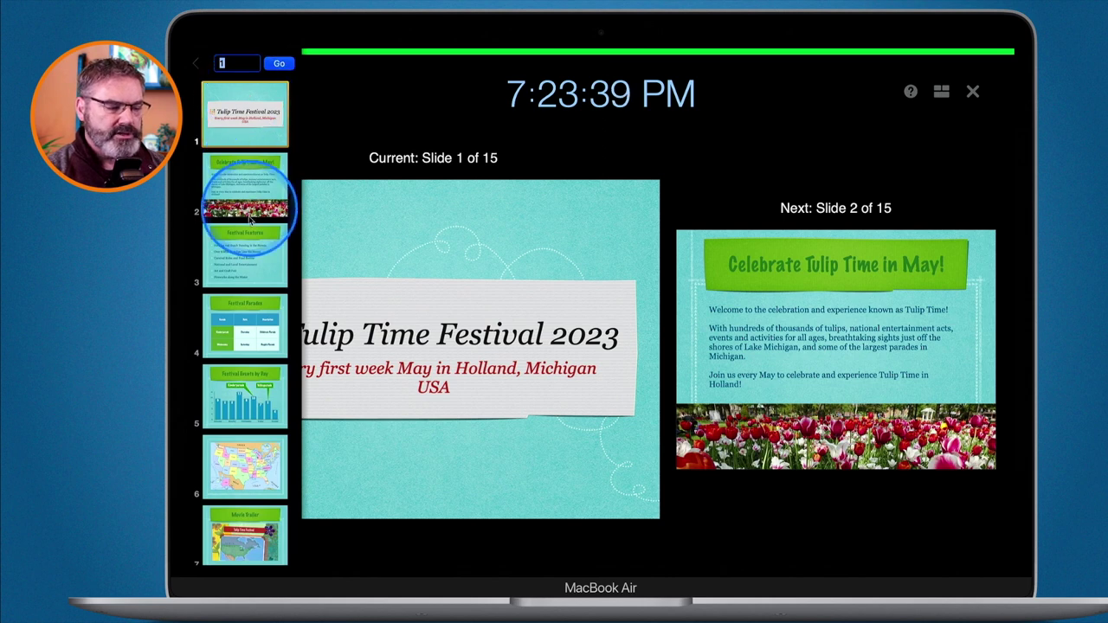
pyautogui.scroll(-2, 241, 275)
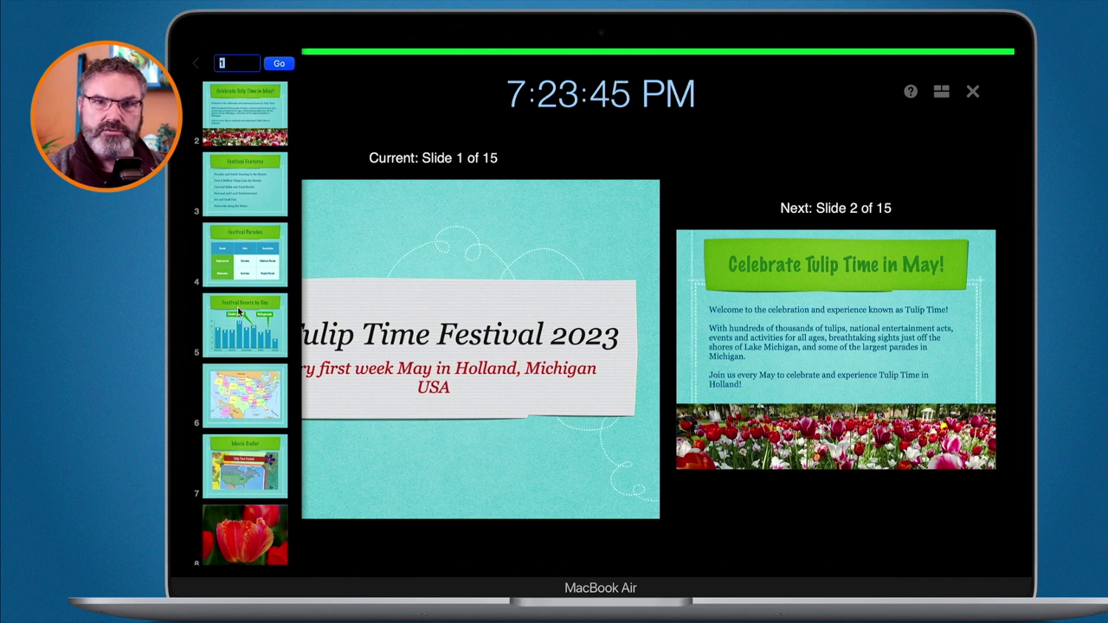
pyautogui.click(236, 334)
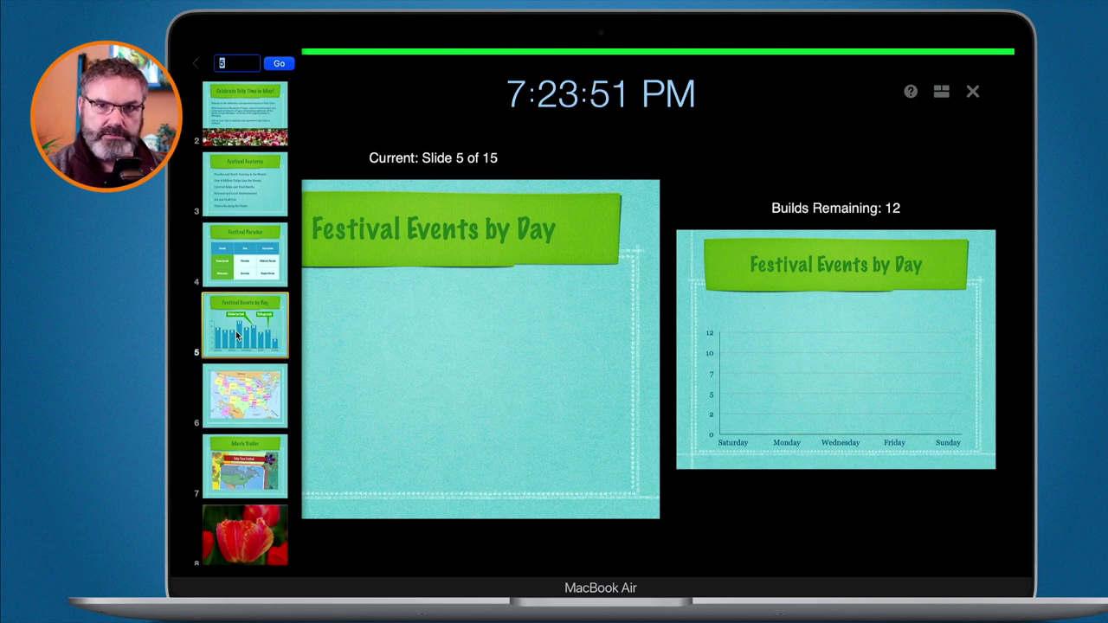
pyautogui.click(278, 63)
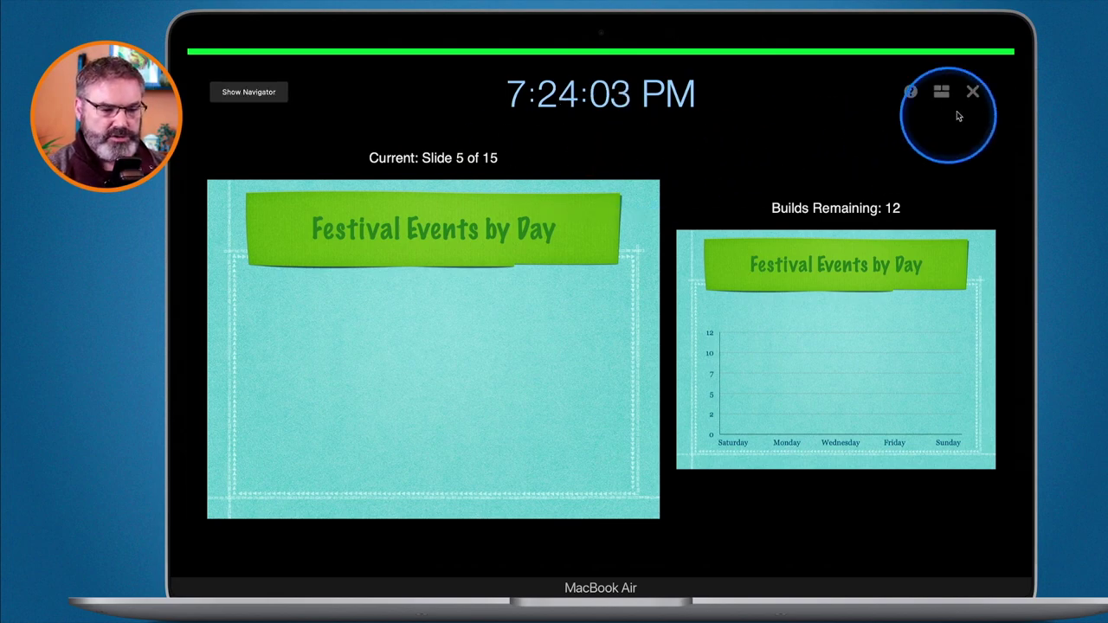
# Step: Exit the rehearsal, then play the slideshow full screen and end it with Esc
pyautogui.click(972, 91)
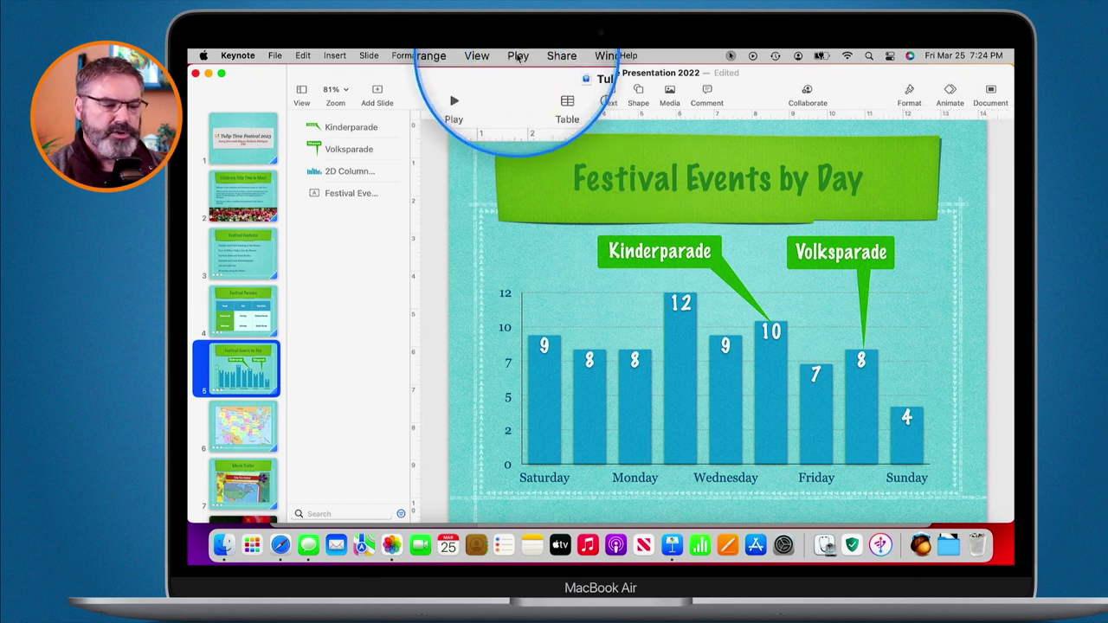
pyautogui.click(517, 55)
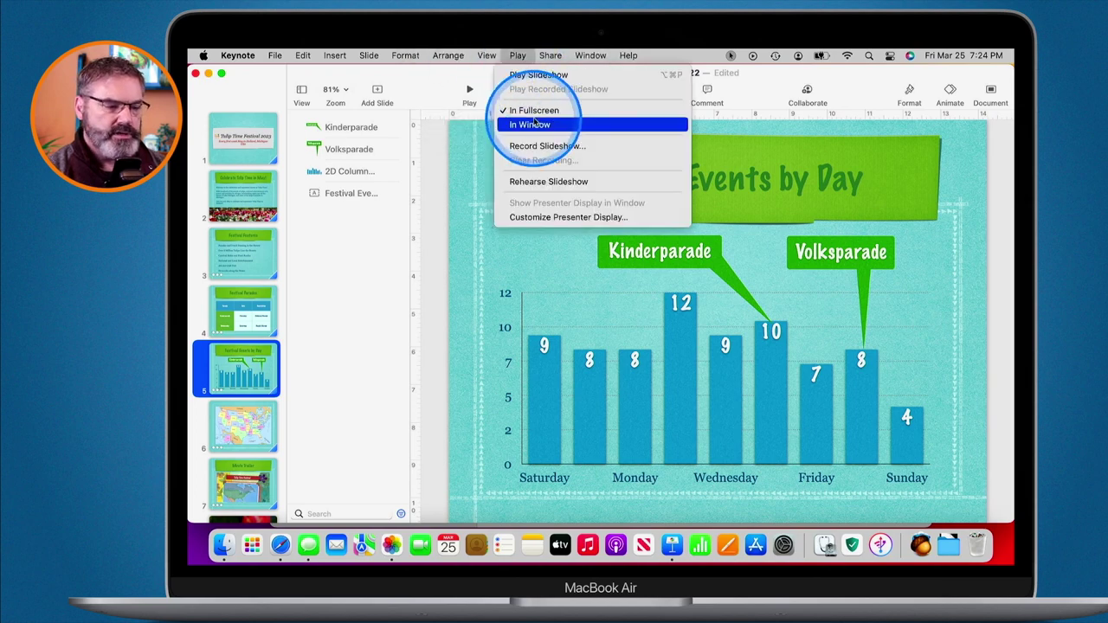
pyautogui.click(531, 76)
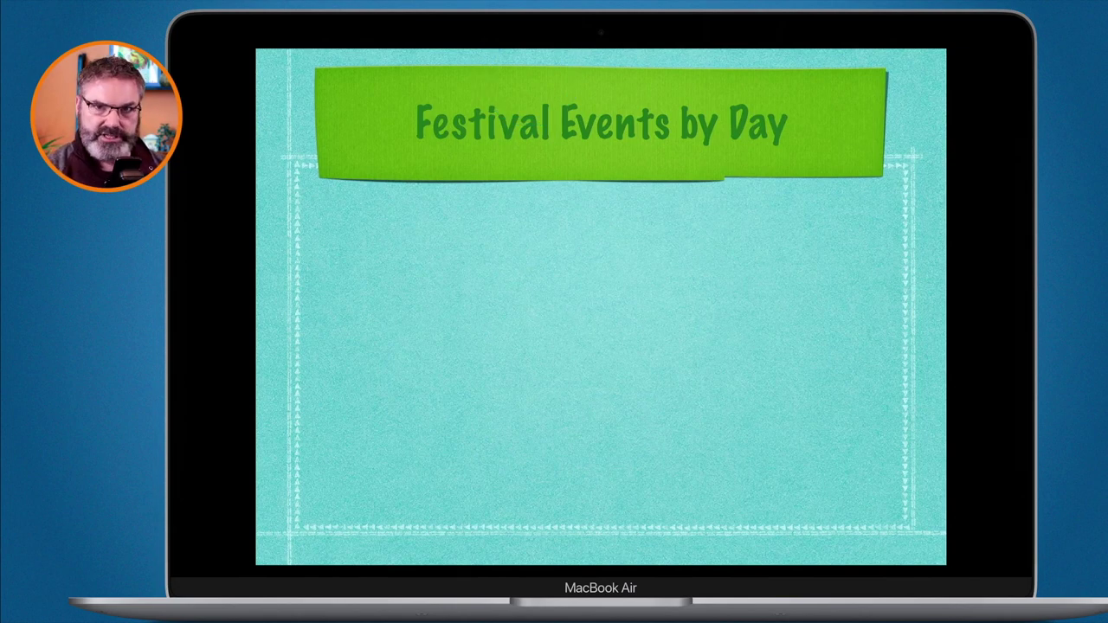
pyautogui.press('Escape')
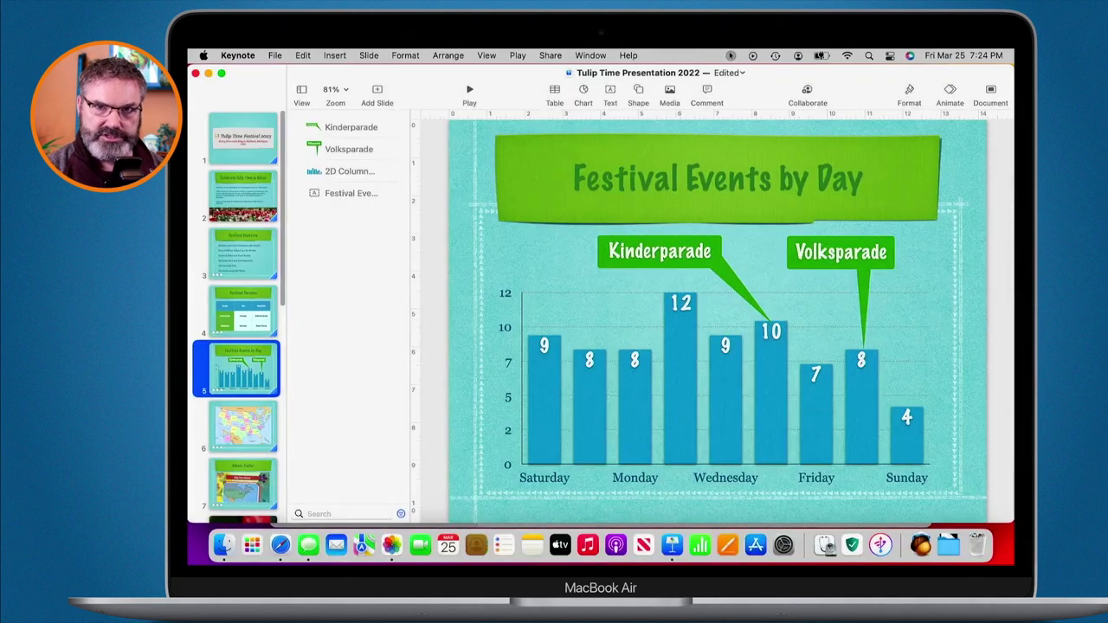
# Step: Play the slideshow In Window and move its window to the screen's upper left
pyautogui.click(517, 57)
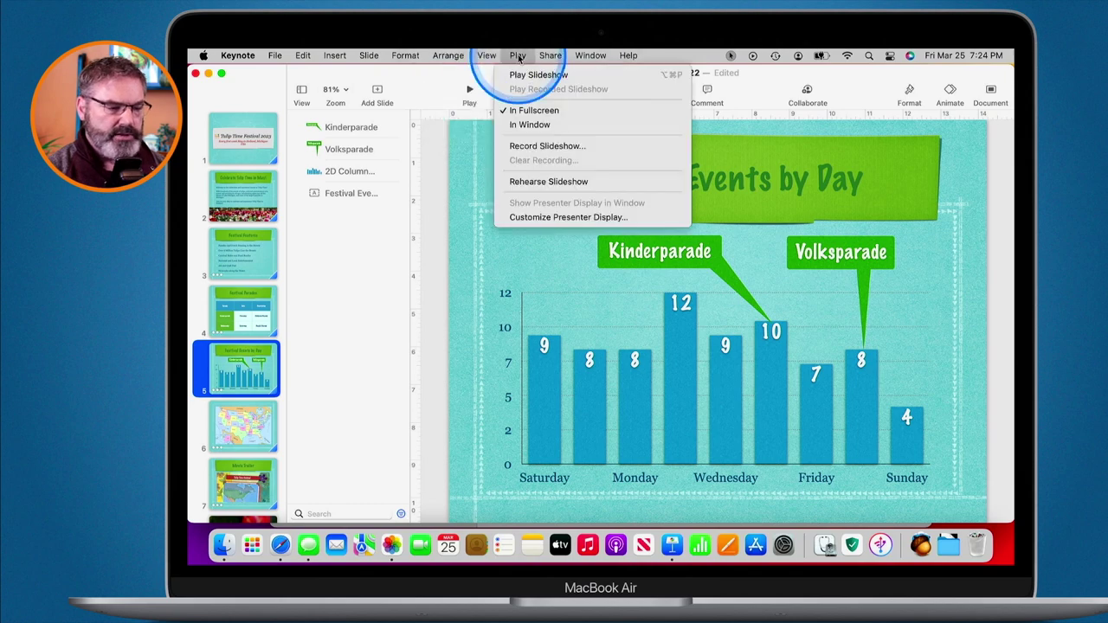
pyautogui.click(528, 126)
pyautogui.click(467, 91)
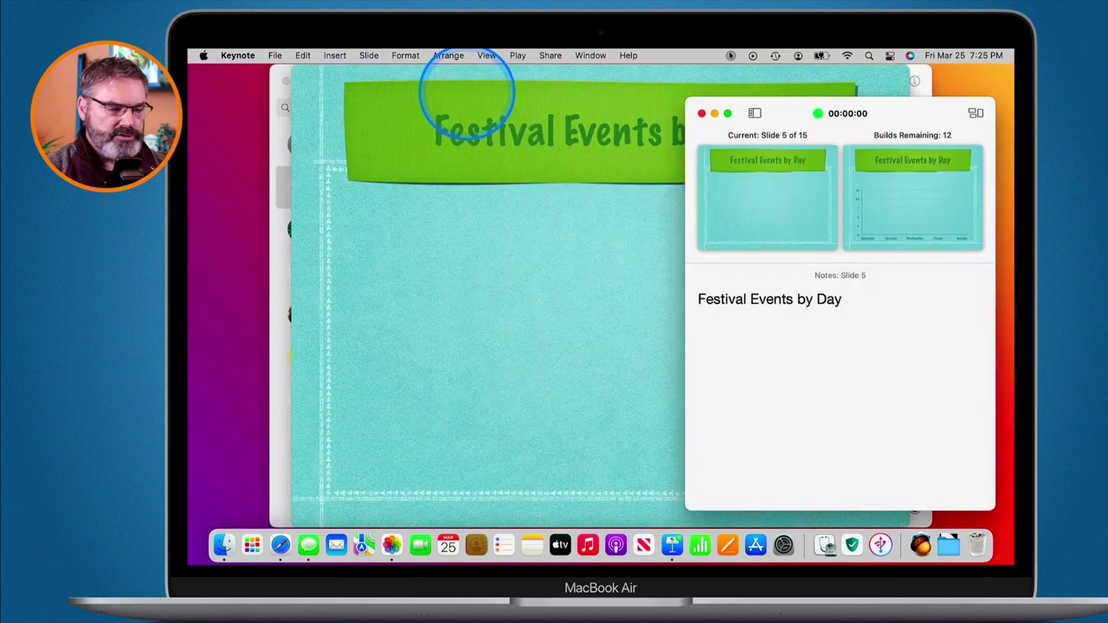
pyautogui.moveTo(370, 74); pyautogui.dragTo(478, 200)
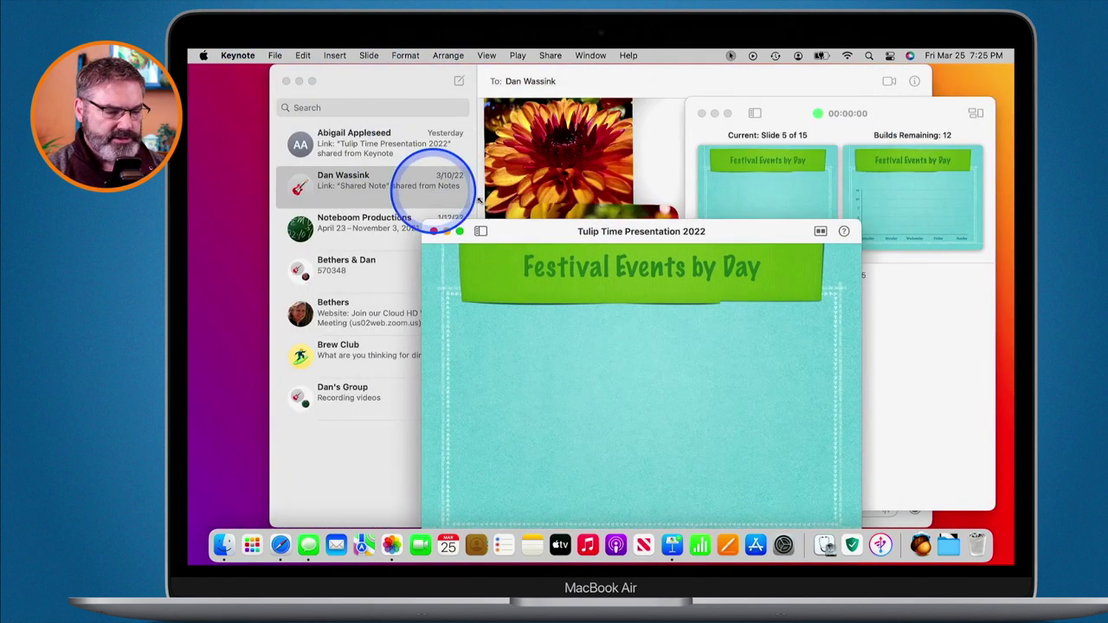
pyautogui.moveTo(528, 231); pyautogui.dragTo(352, 83)
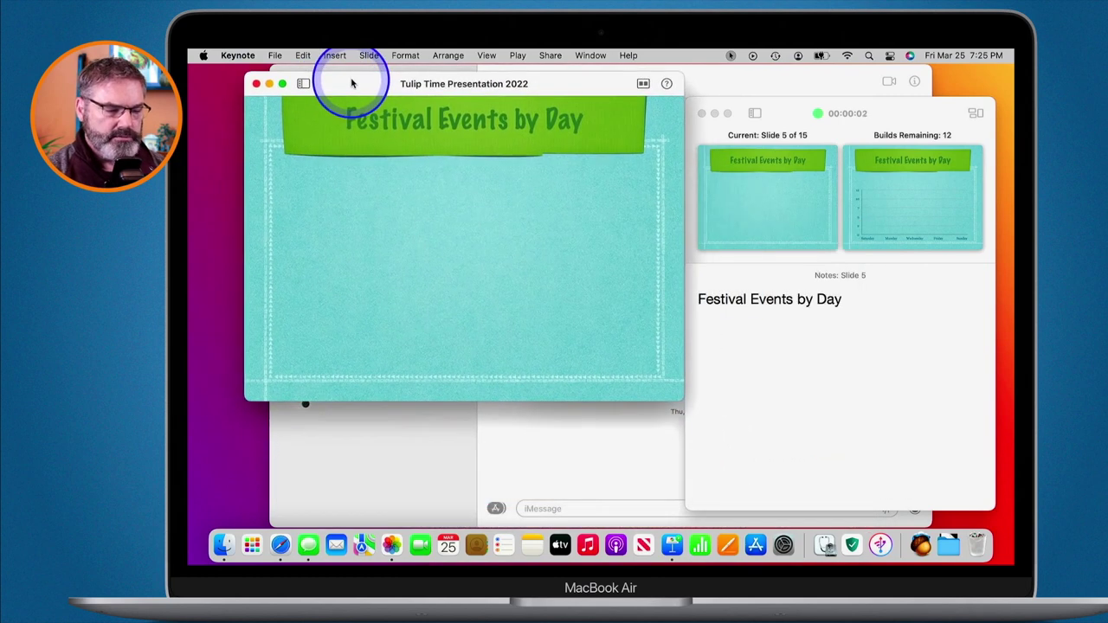
# Step: Show the slide list and display options in the presenter window, then close it and end the slideshow
pyautogui.click(840, 210)
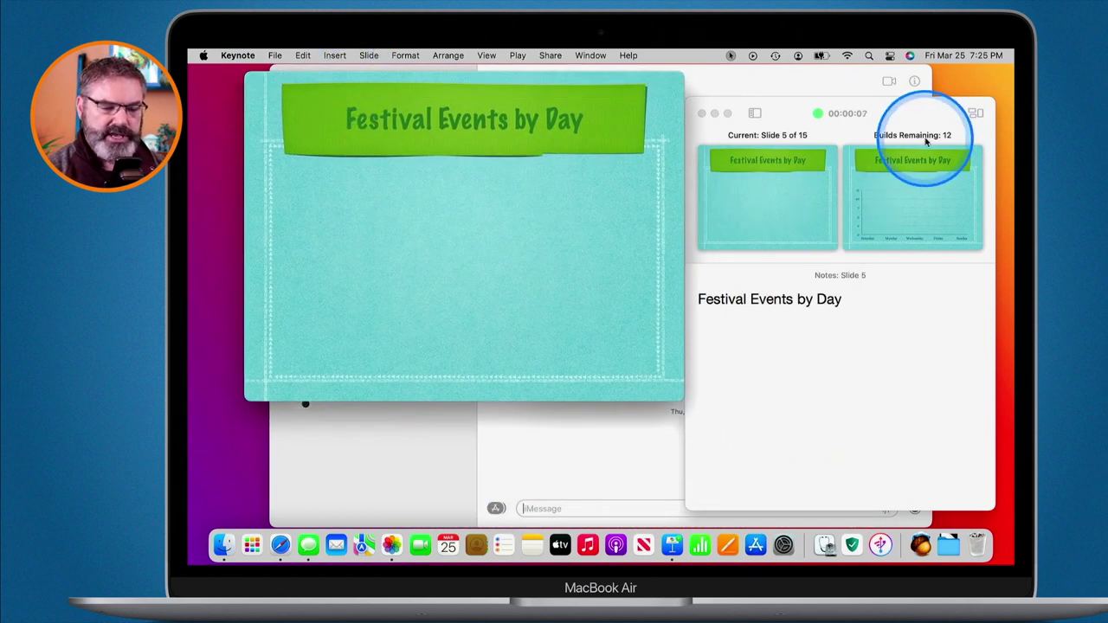
pyautogui.moveTo(839, 297)
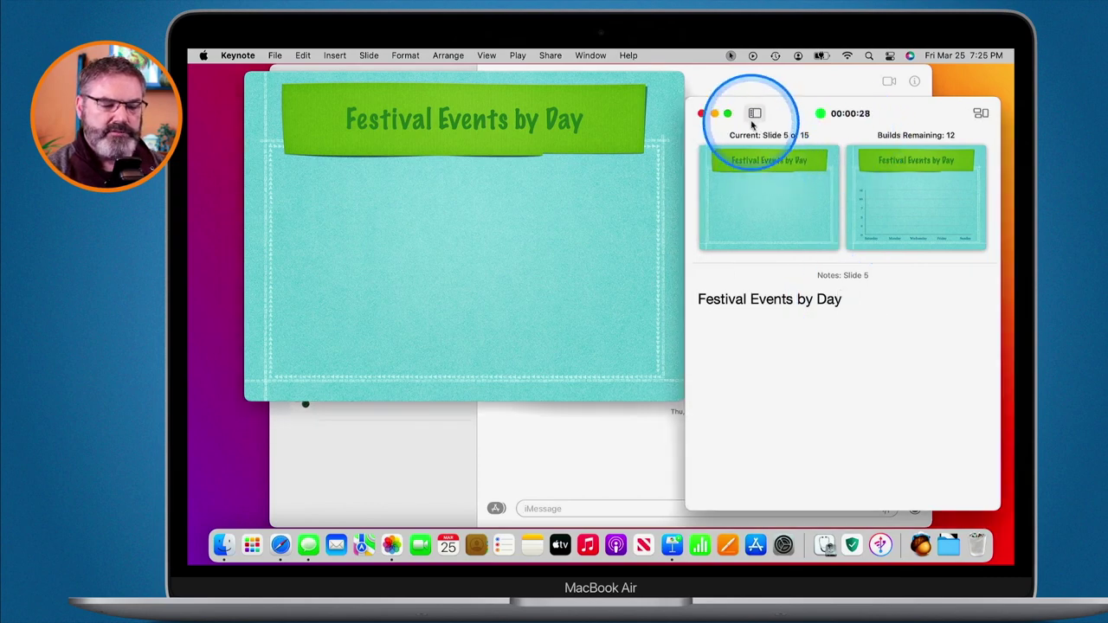
pyautogui.click(754, 114)
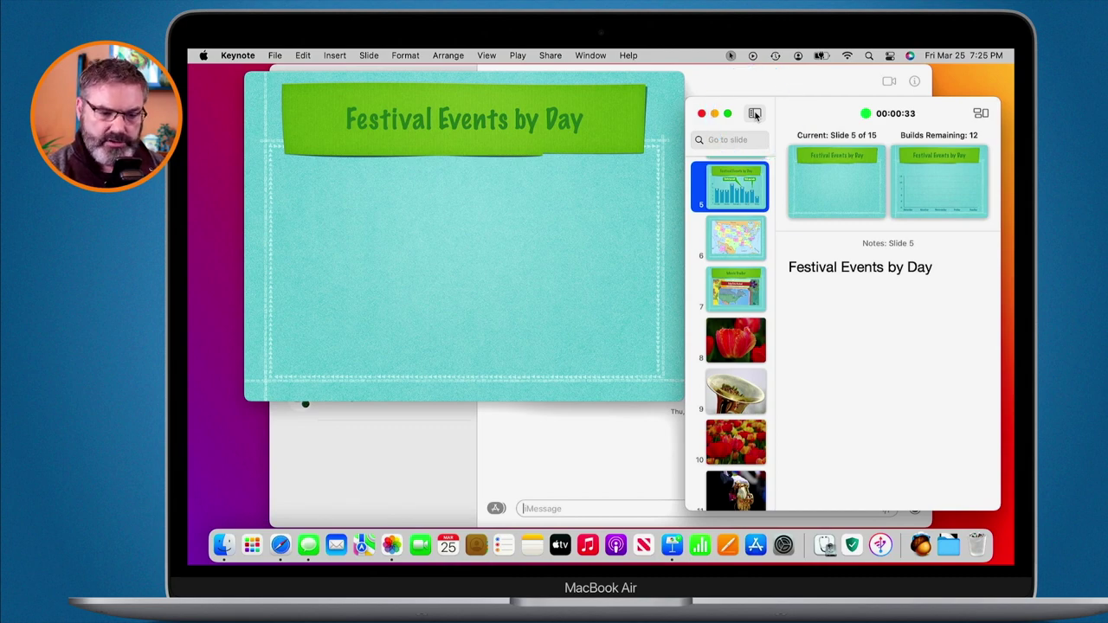
pyautogui.click(980, 115)
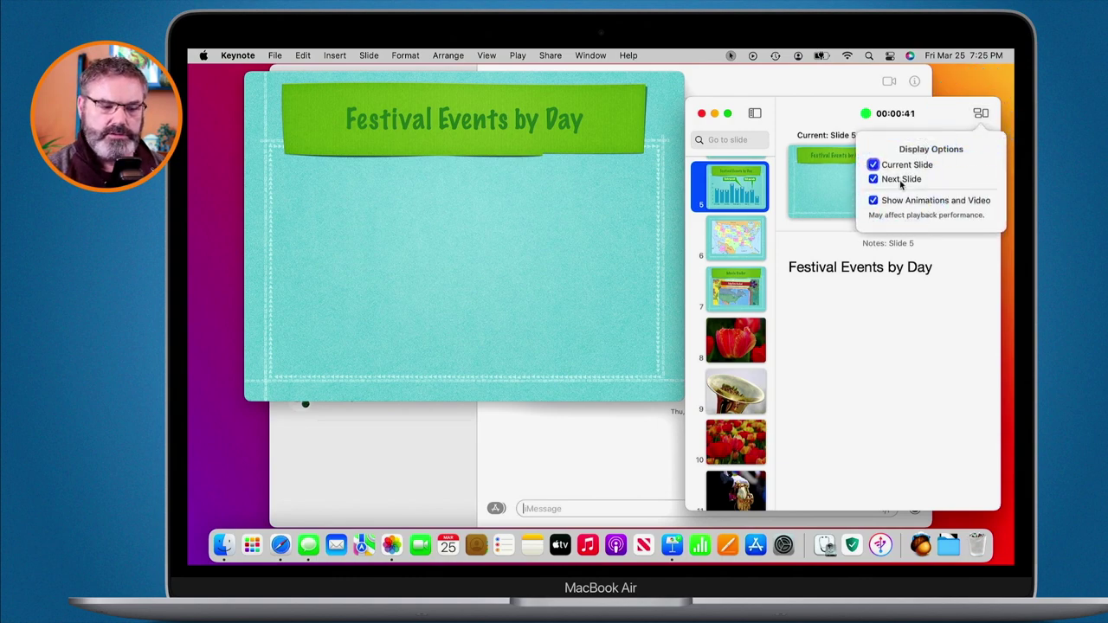
pyautogui.click(701, 115)
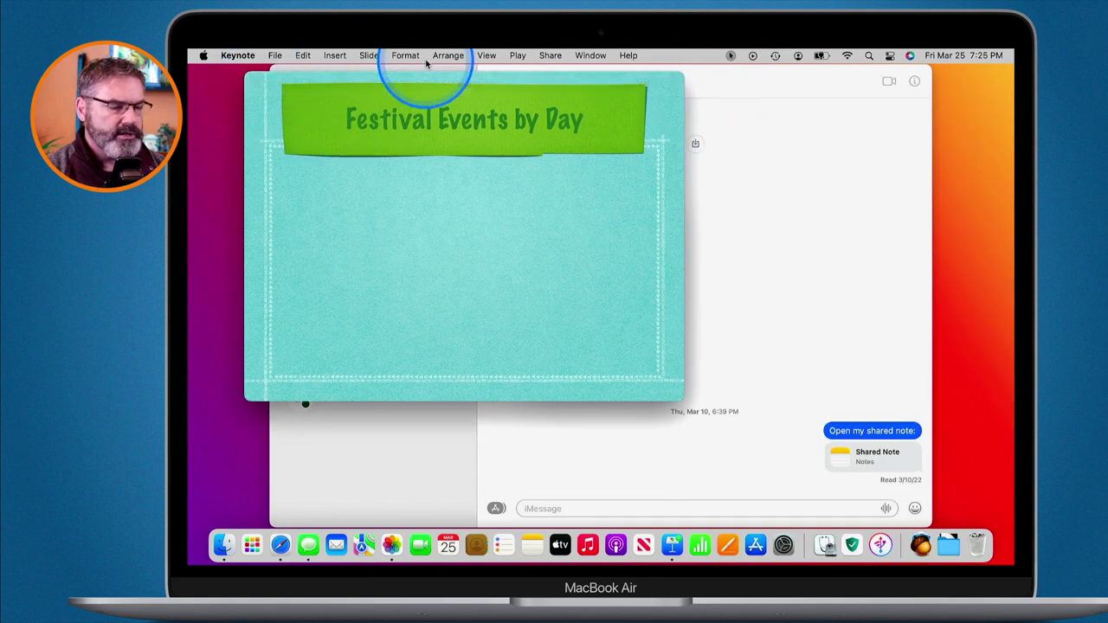
pyautogui.click(278, 81)
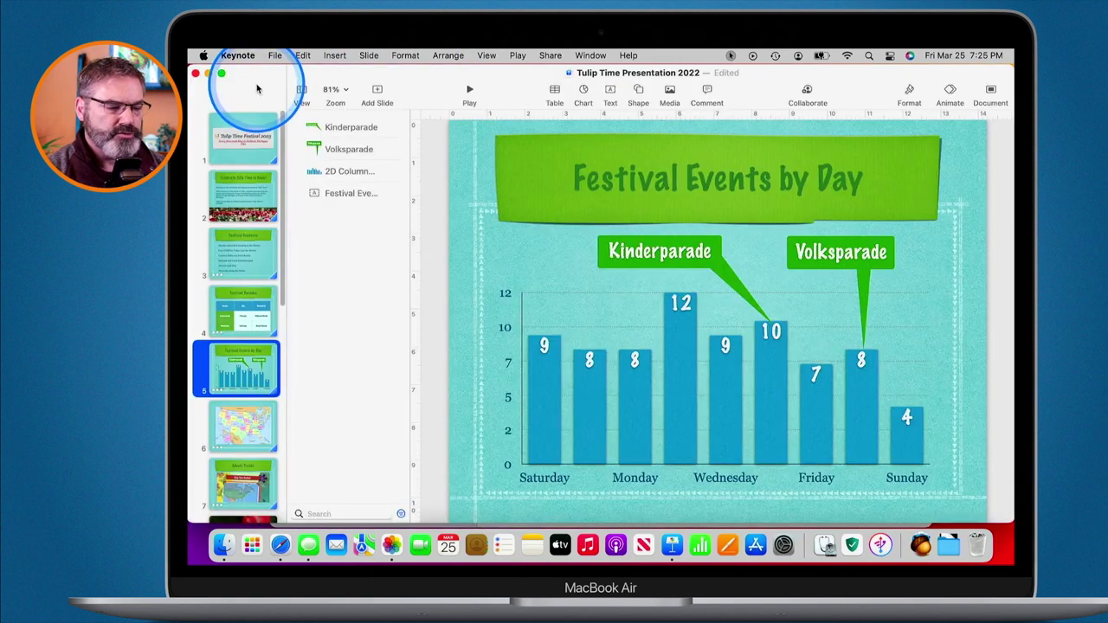
# Step: Set slideshow playback back to In Fullscreen
pyautogui.click(518, 55)
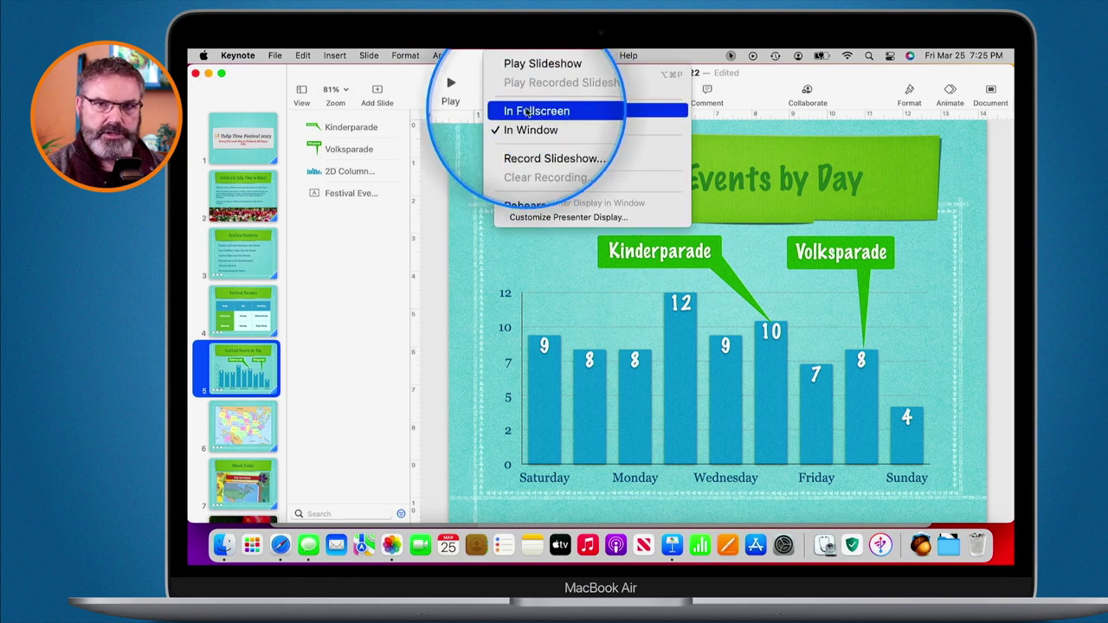
pyautogui.click(527, 110)
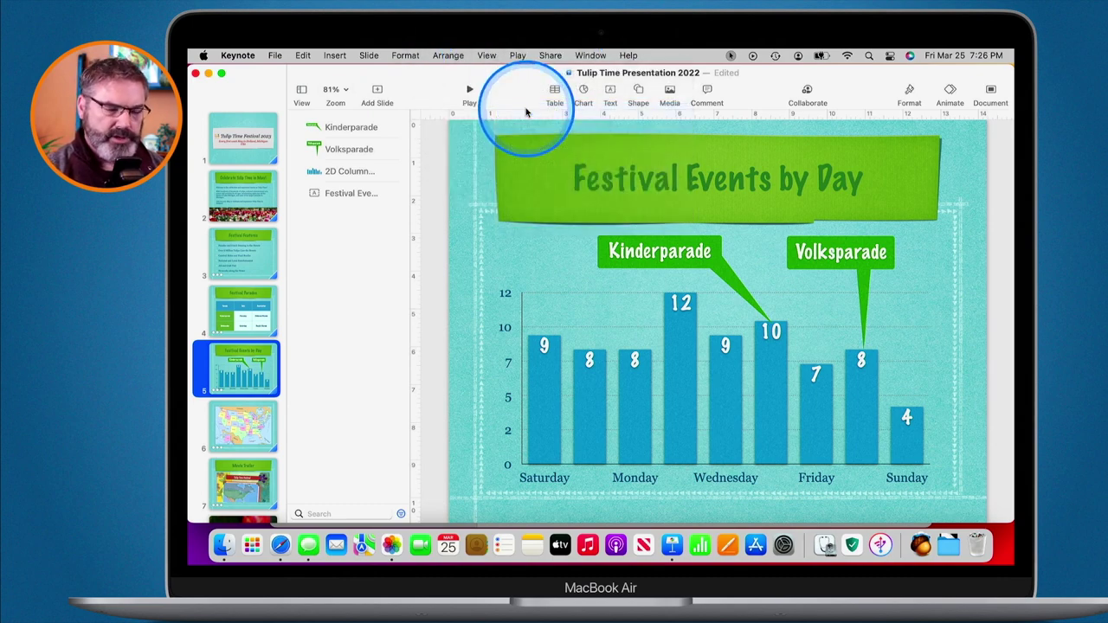
pyautogui.click(374, 304)
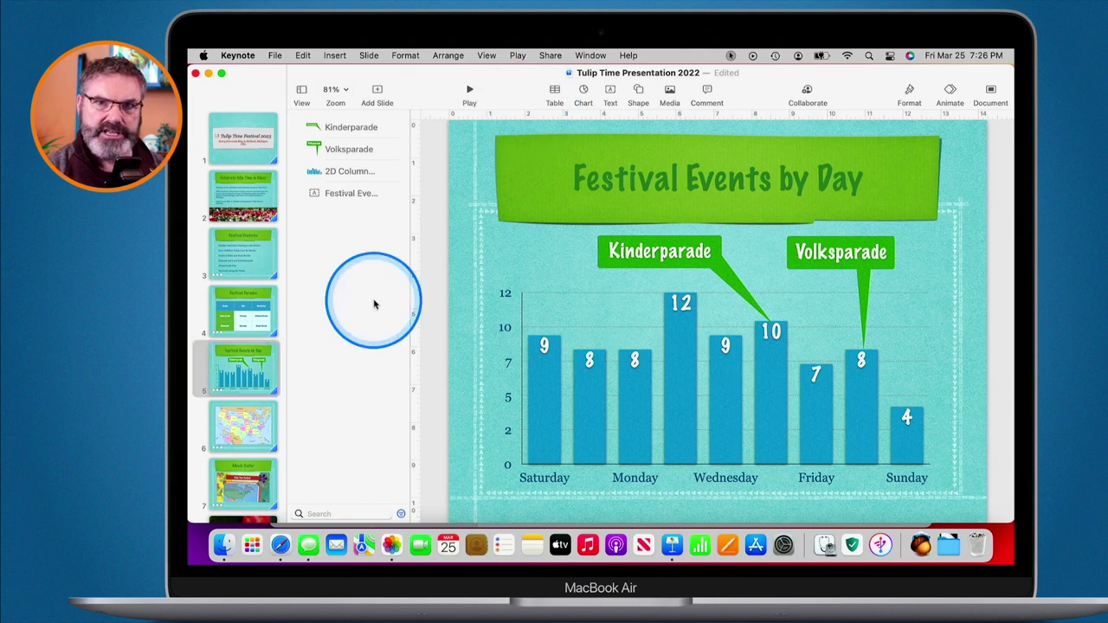